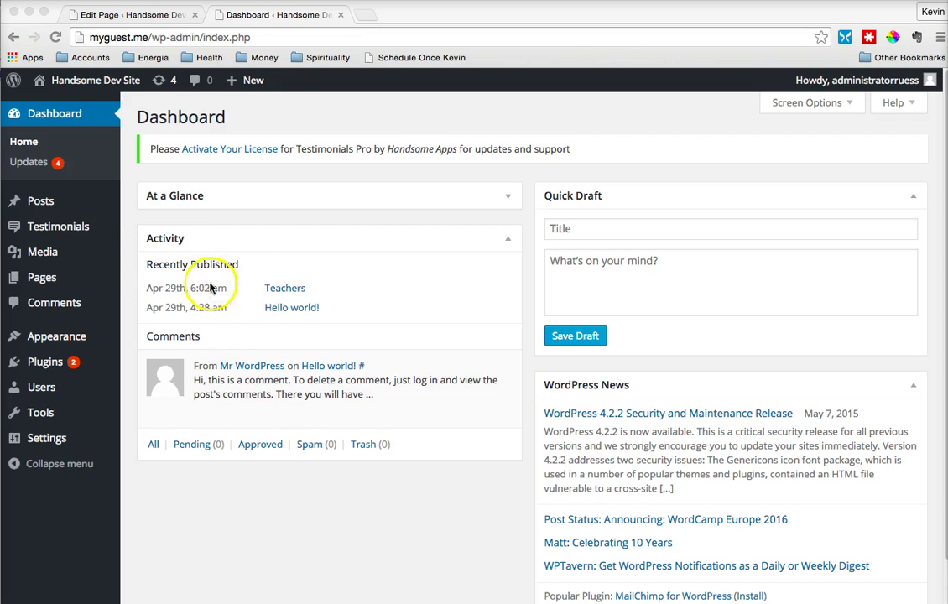
# Open All Testimonials to list the Alyssa, Stacey and John entries
pyautogui.moveTo(58, 226)
pyautogui.click(132, 233)
pyautogui.click(140, 230)
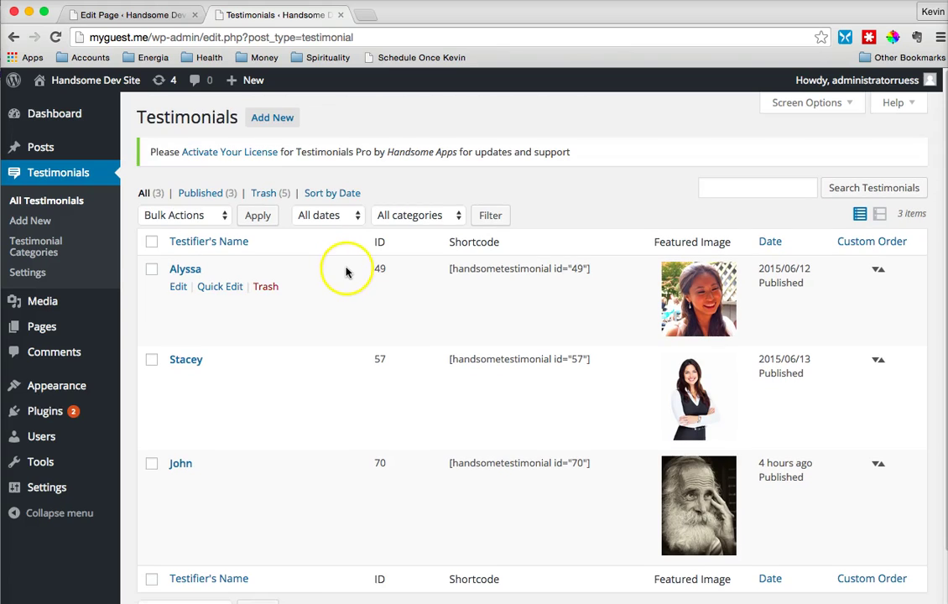
# Recategorize Alyssa's testimonial from Teachers to Customers and update it
pyautogui.click(179, 288)
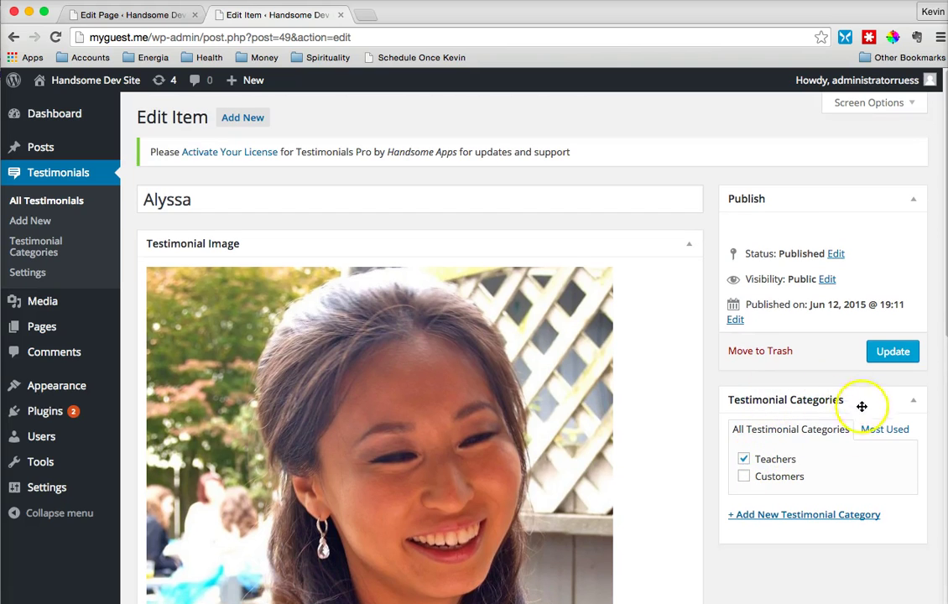
pyautogui.scroll(-2, 790, 413)
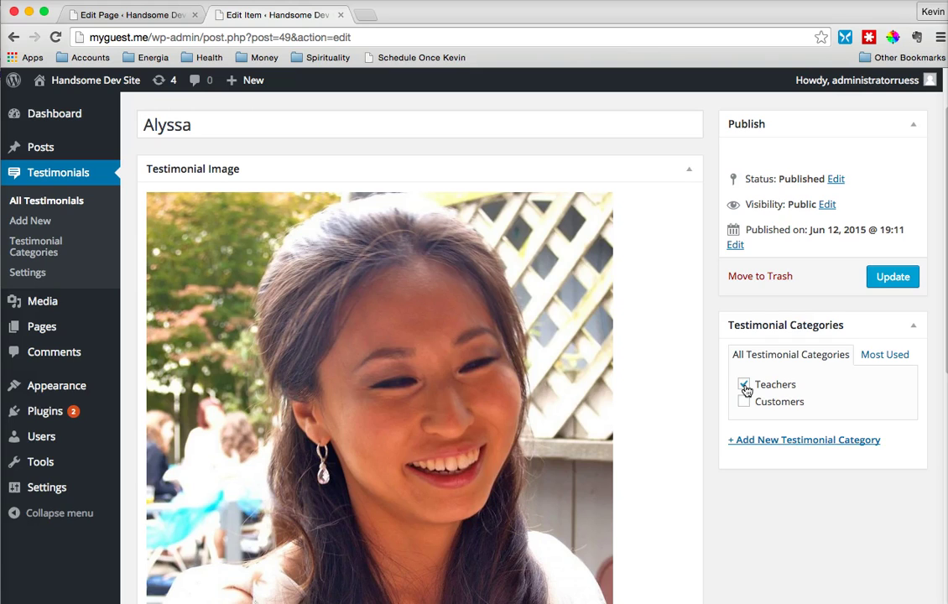
pyautogui.click(746, 386)
pyautogui.click(744, 389)
pyautogui.click(892, 277)
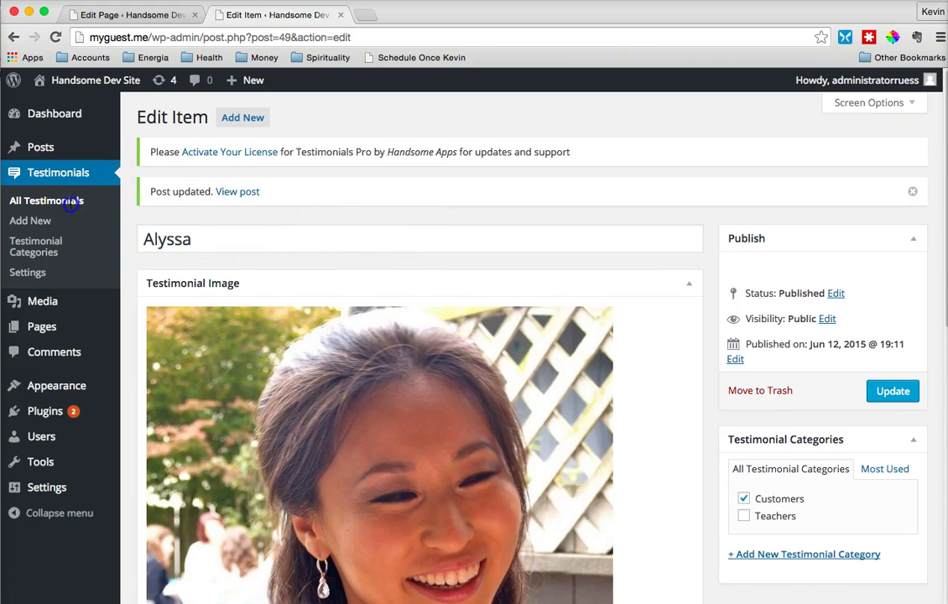
# Add Stacey's testimonial to Customers, update it, and return to the testimonials list
pyautogui.click(72, 204)
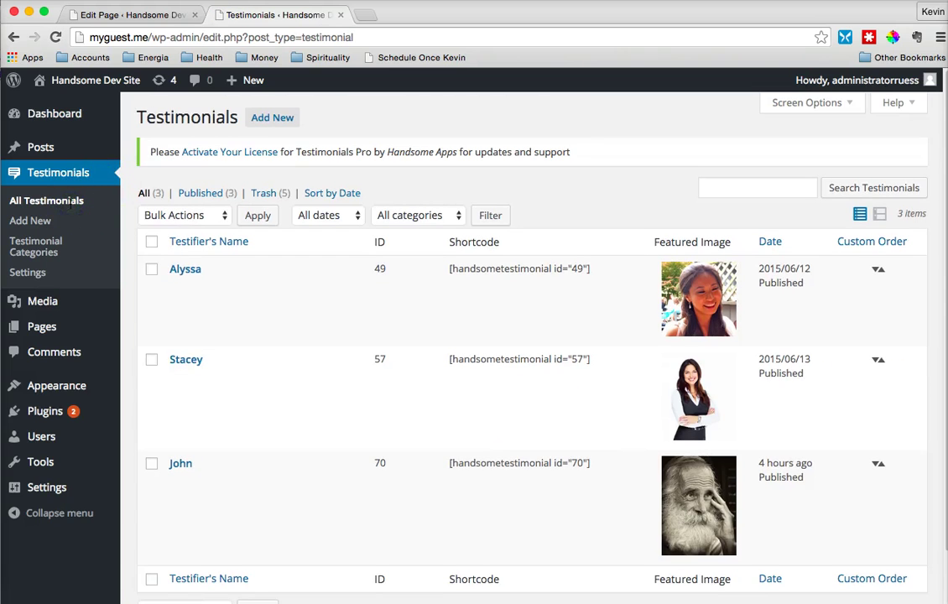
pyautogui.click(180, 379)
pyautogui.click(744, 458)
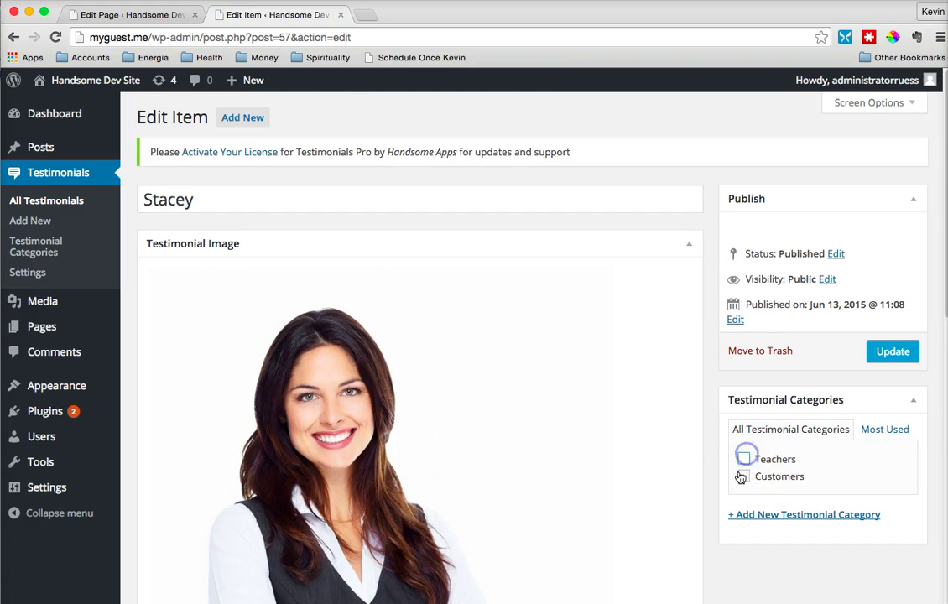
pyautogui.click(743, 475)
pyautogui.click(894, 352)
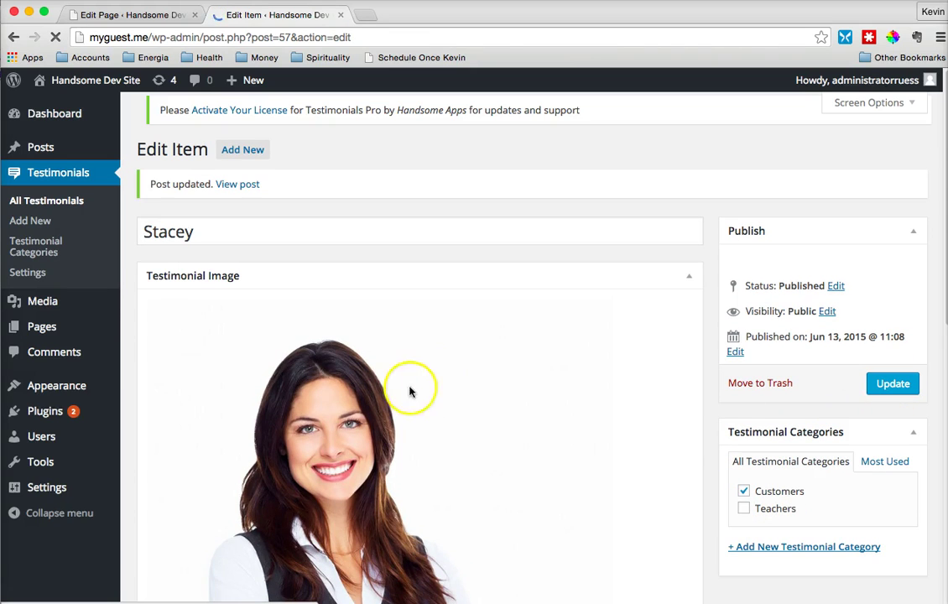
pyautogui.click(52, 201)
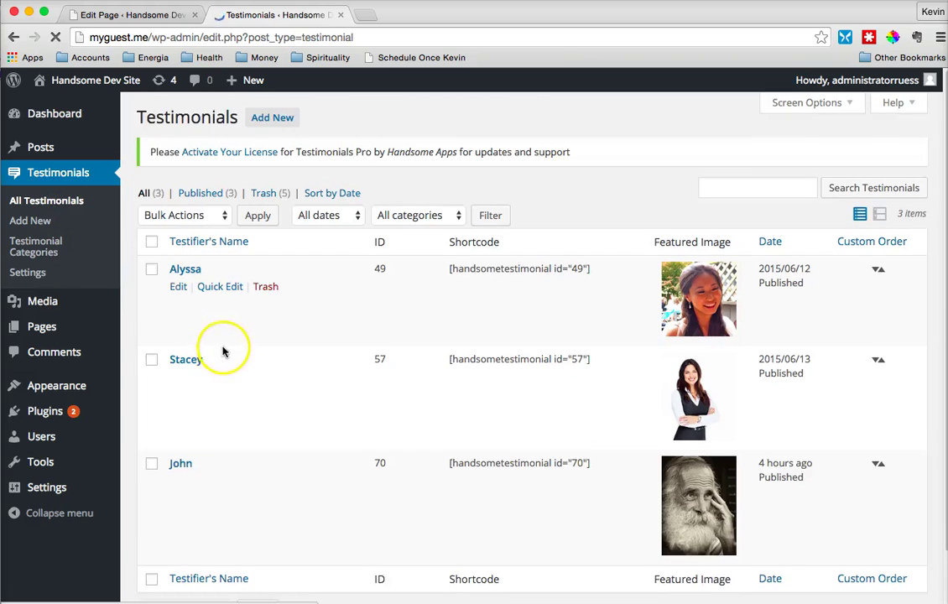
pyautogui.scroll(-2, 193, 403)
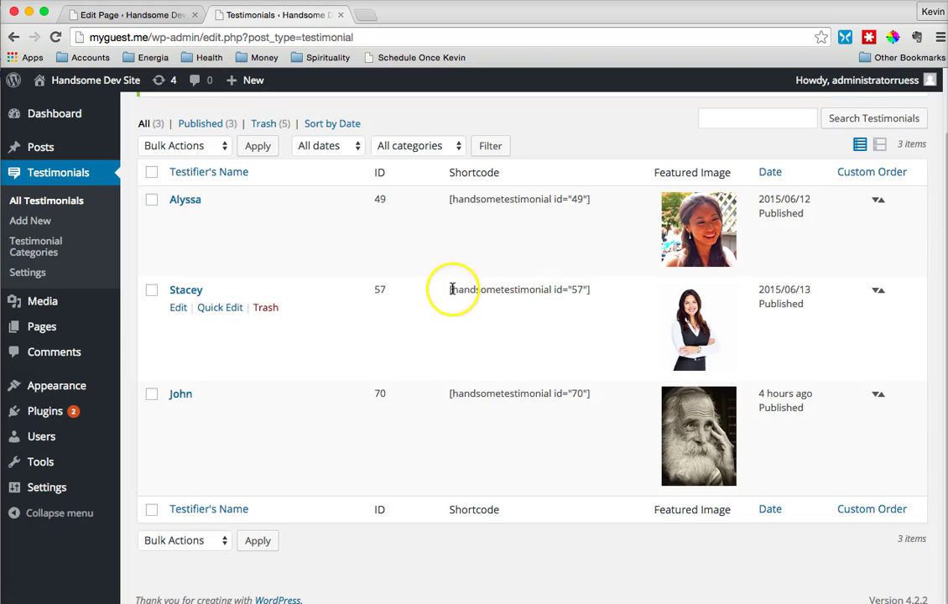
# Check Testimonial Categories: Customers holds three testimonials, Teachers none
pyautogui.click(40, 246)
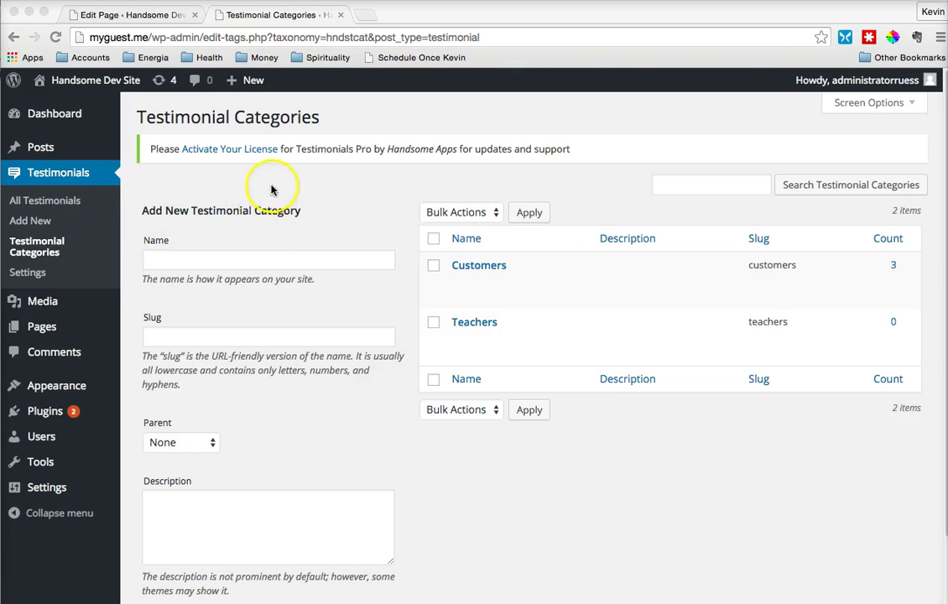
pyautogui.click(298, 193)
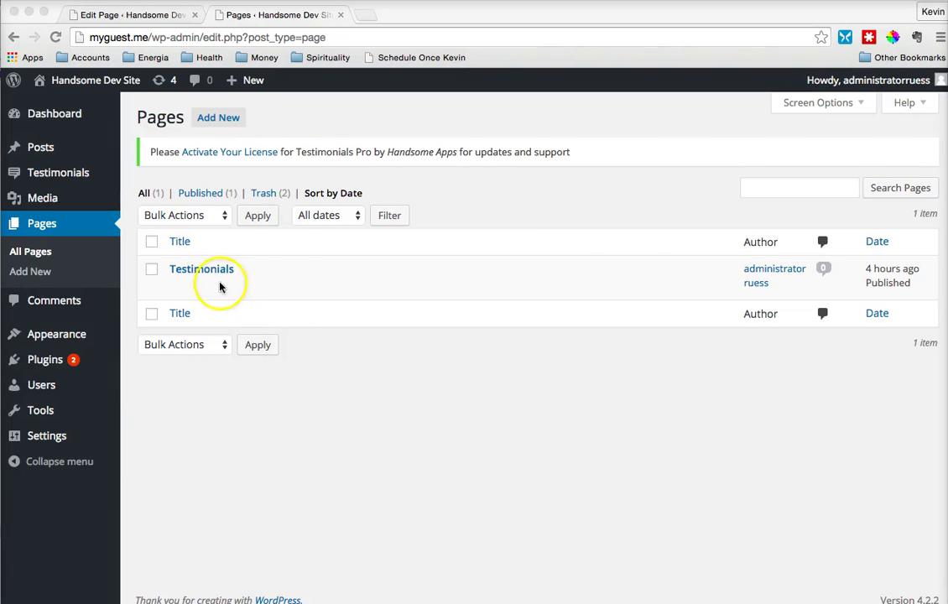
# Open the Testimonials page in the editor from the Pages list
pyautogui.click(286, 253)
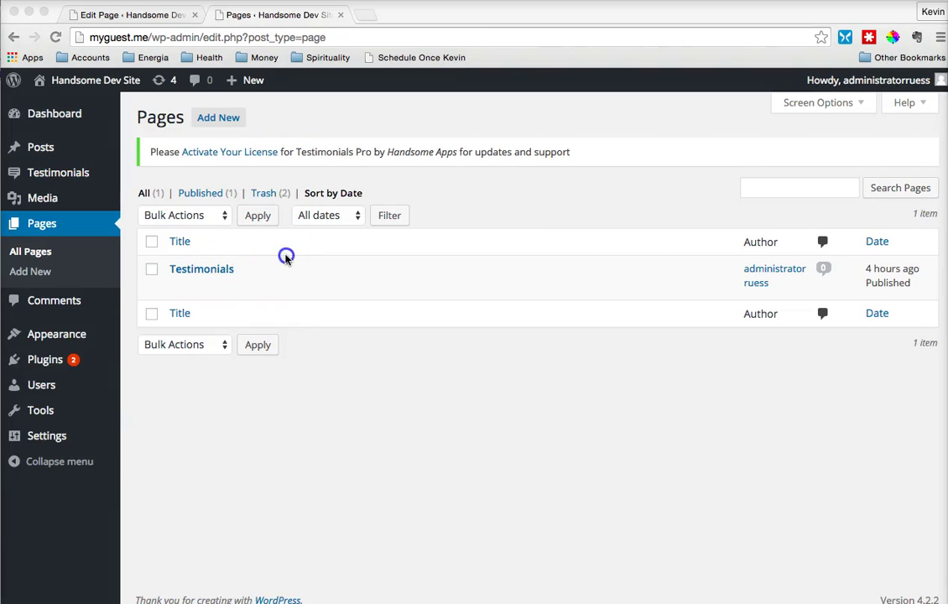
pyautogui.click(211, 271)
pyautogui.click(272, 302)
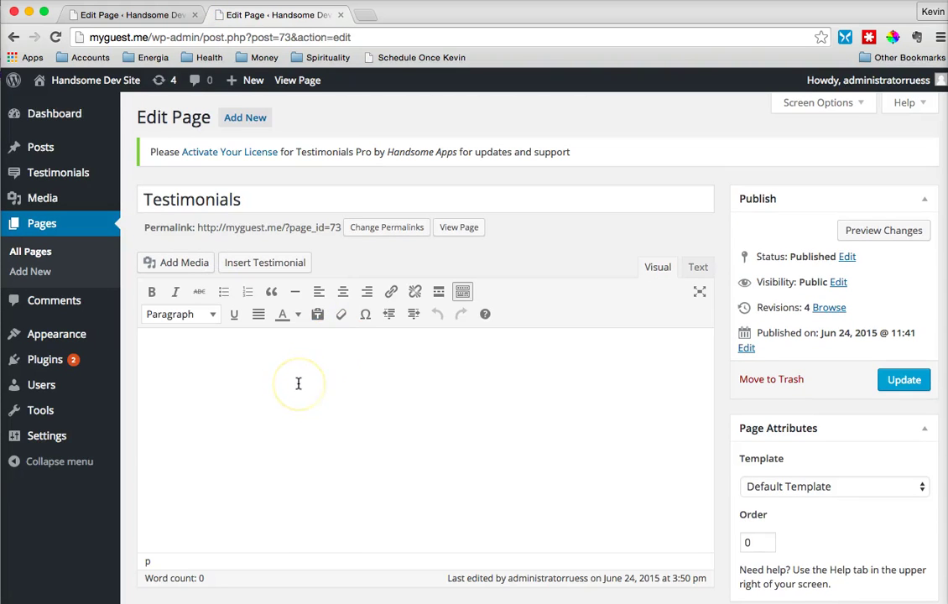
pyautogui.click(279, 265)
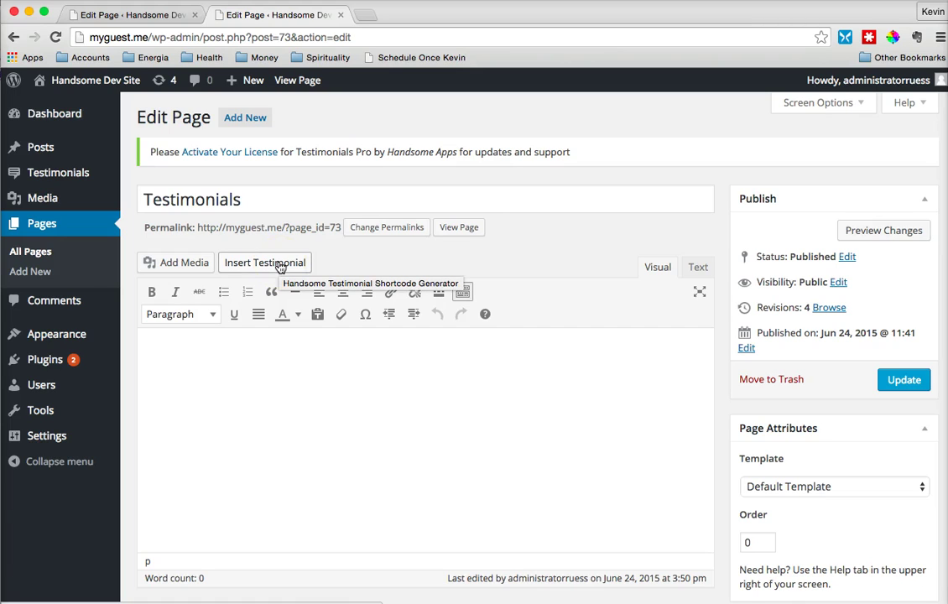
# Set the shortcode generator to rotate Customers testimonials using Design 2
pyautogui.click(280, 266)
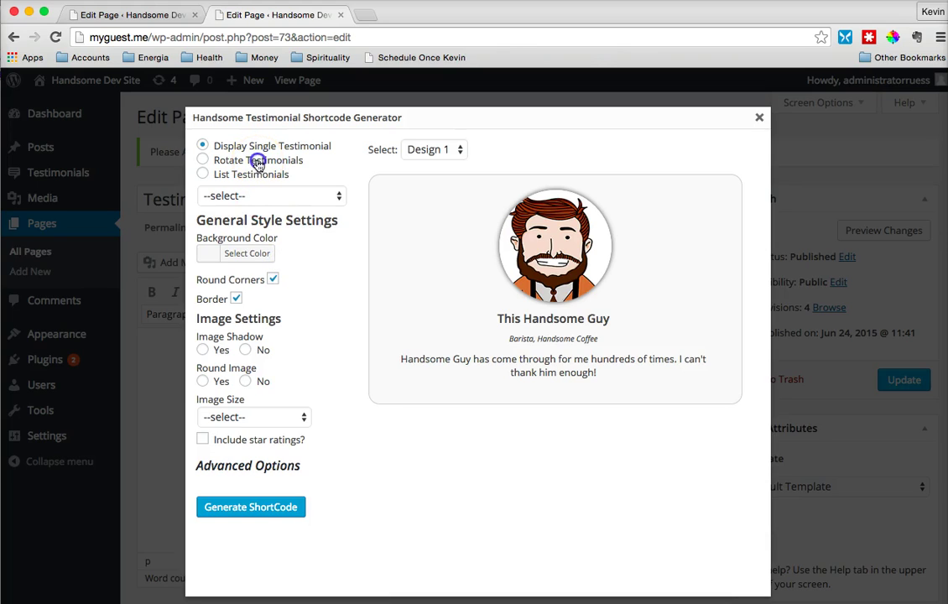
pyautogui.click(258, 163)
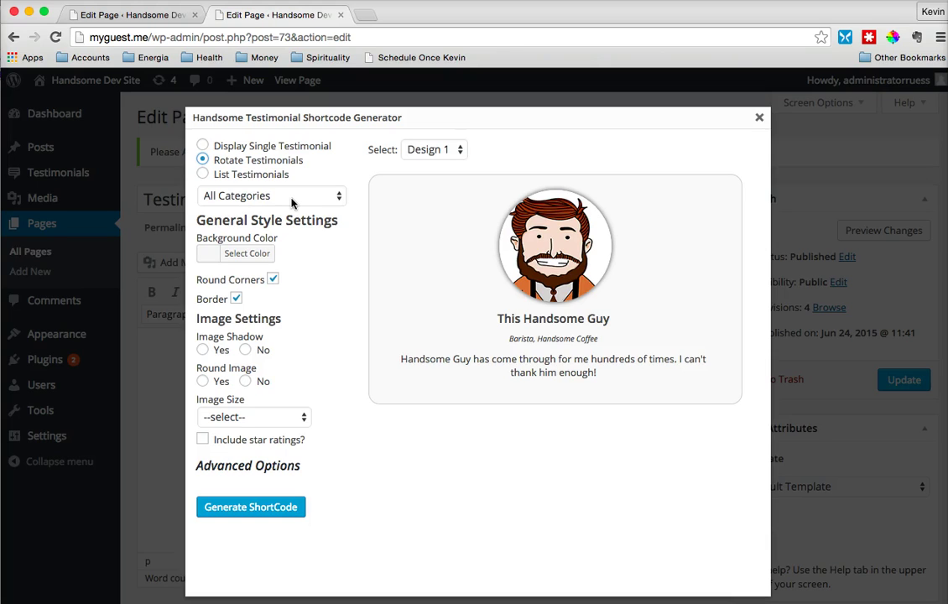
pyautogui.click(291, 201)
pyautogui.click(291, 209)
pyautogui.click(424, 150)
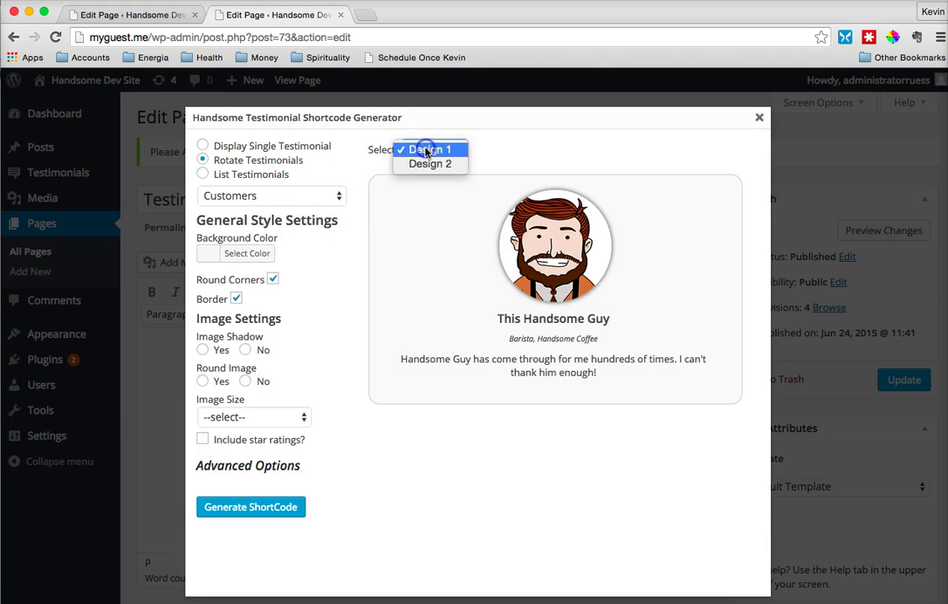
pyautogui.click(428, 164)
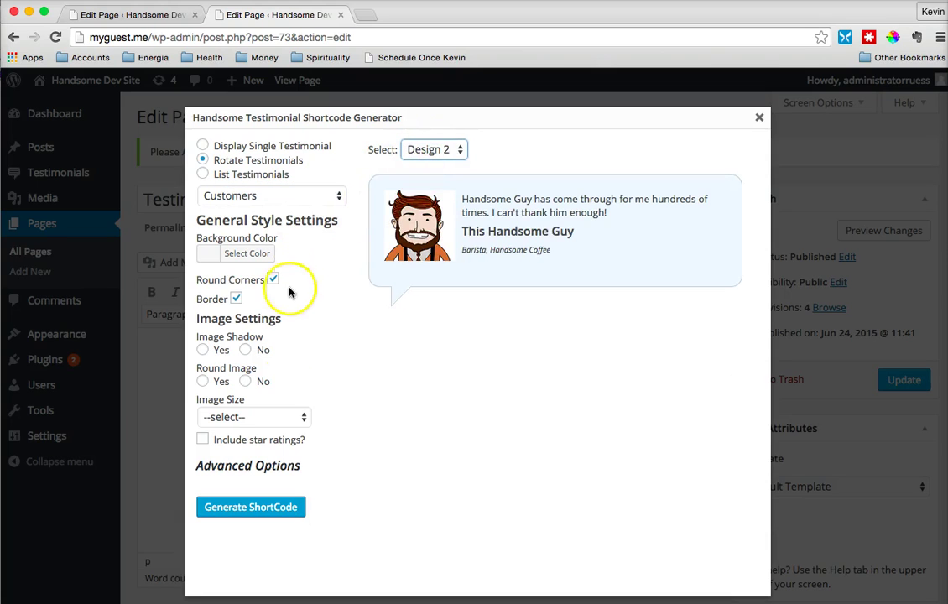
# Expand the advanced text and display settings and scroll through the display options
pyautogui.click(248, 464)
pyautogui.scroll(-1, 253, 453)
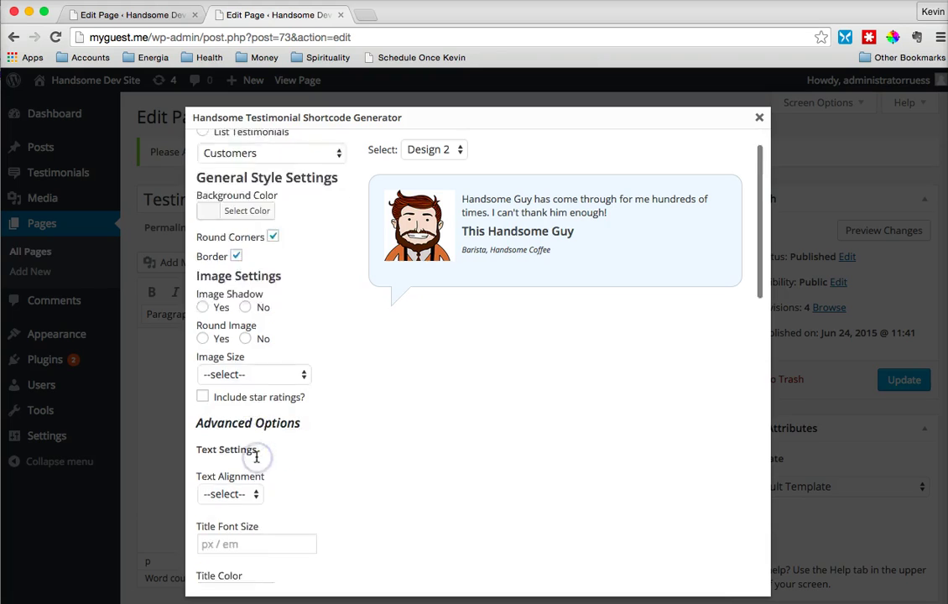
pyautogui.scroll(-5, 256, 455)
pyautogui.scroll(-2, 256, 455)
pyautogui.scroll(-1, 256, 455)
pyautogui.scroll(-3, 255, 453)
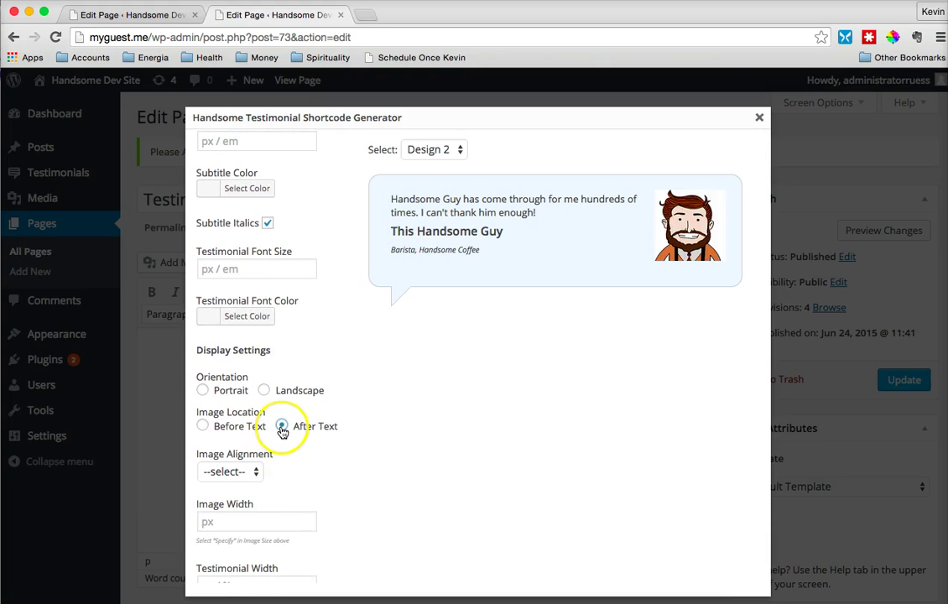
pyautogui.scroll(-4, 292, 391)
pyautogui.scroll(-2, 292, 397)
pyautogui.scroll(10, 292, 398)
# Set the Testimonial Transition Interval to 3 seconds
pyautogui.click(296, 283)
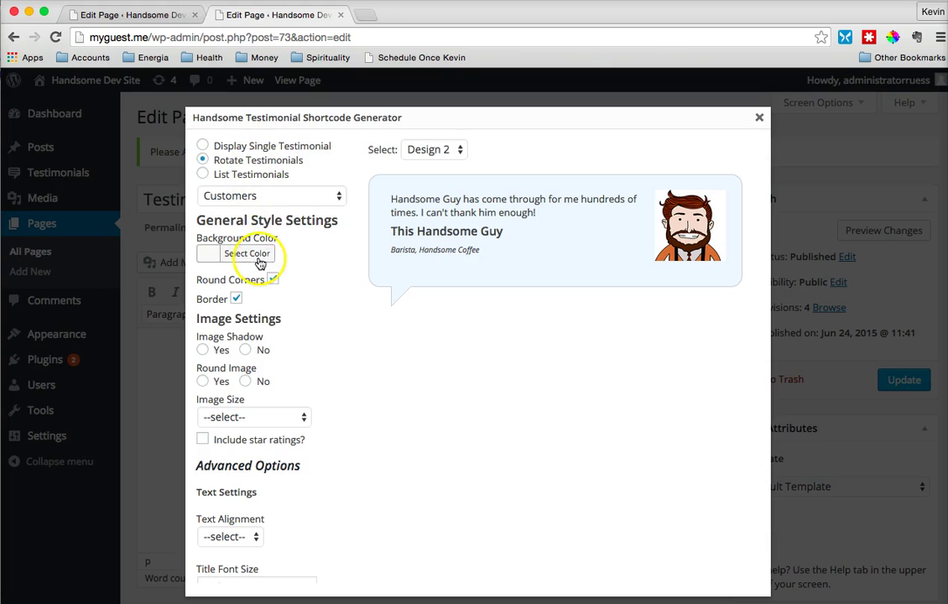
pyautogui.scroll(-3, 254, 328)
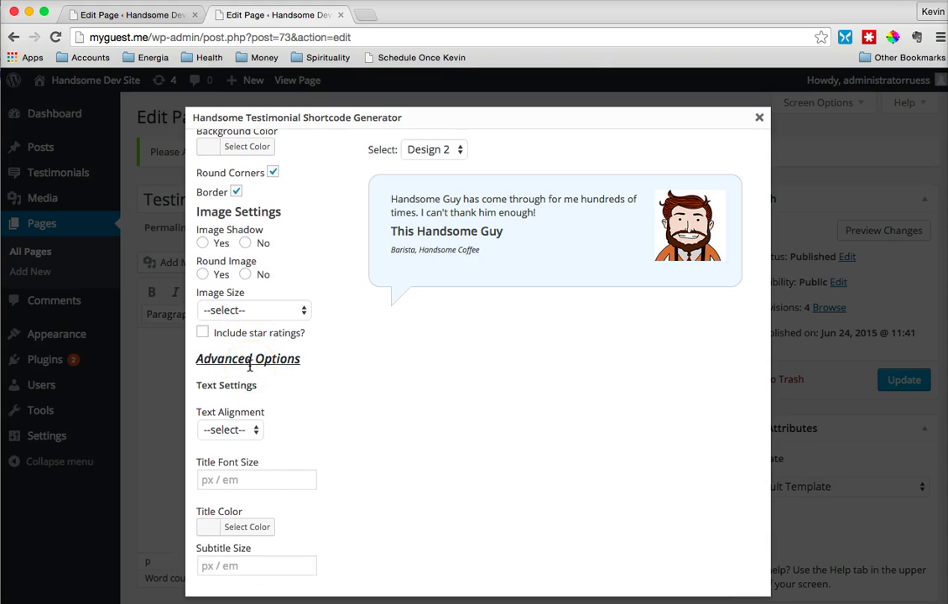
pyautogui.scroll(-5, 249, 366)
pyautogui.scroll(-7, 250, 365)
pyautogui.scroll(-8, 250, 365)
pyautogui.scroll(-2, 249, 366)
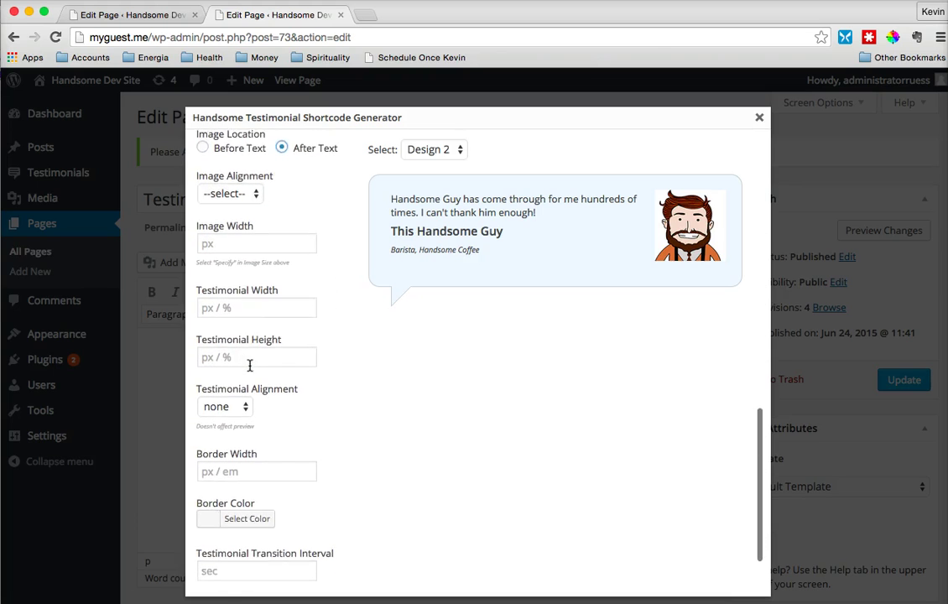
pyautogui.scroll(-2, 250, 365)
pyautogui.click(266, 493)
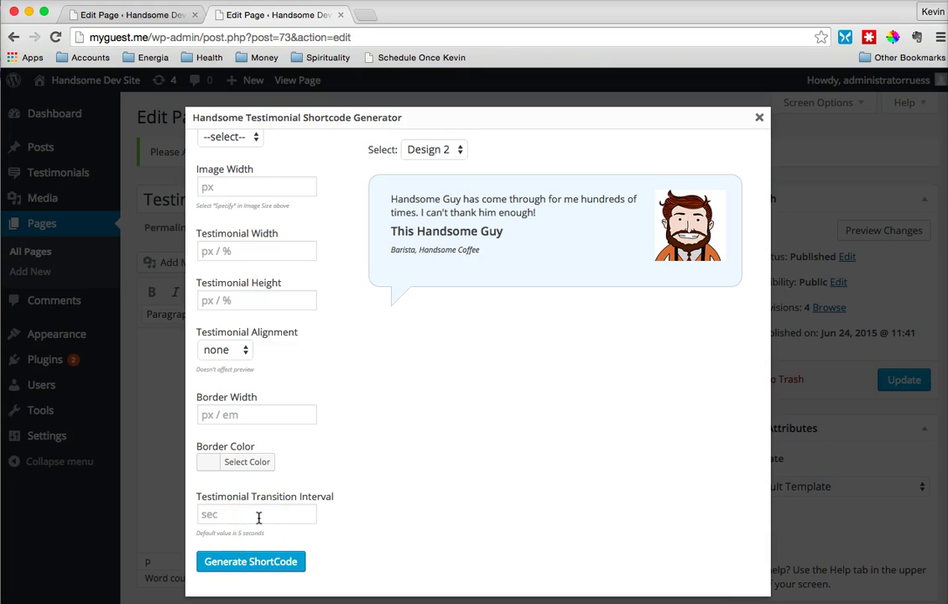
pyautogui.click(259, 516)
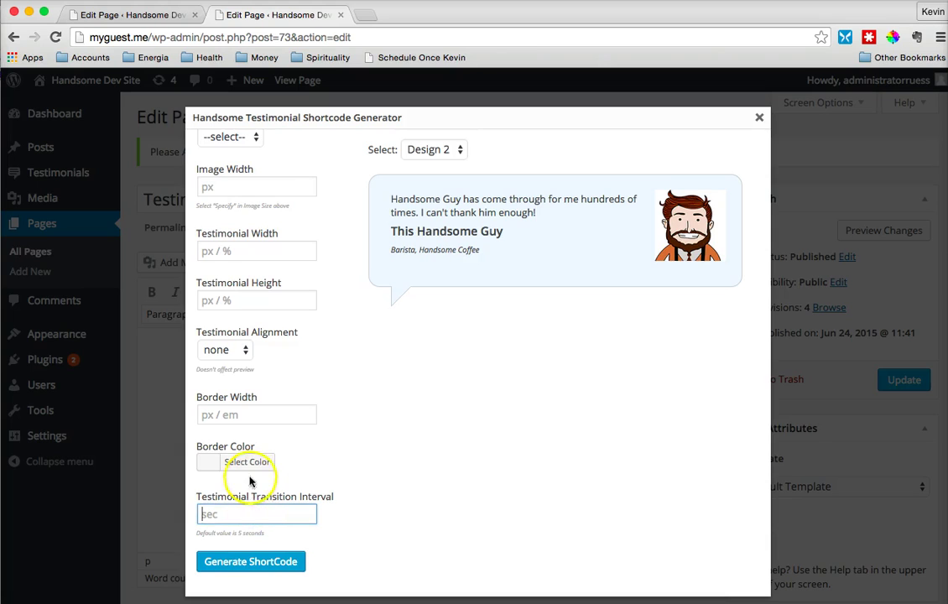
pyautogui.click(239, 520)
pyautogui.write('3')
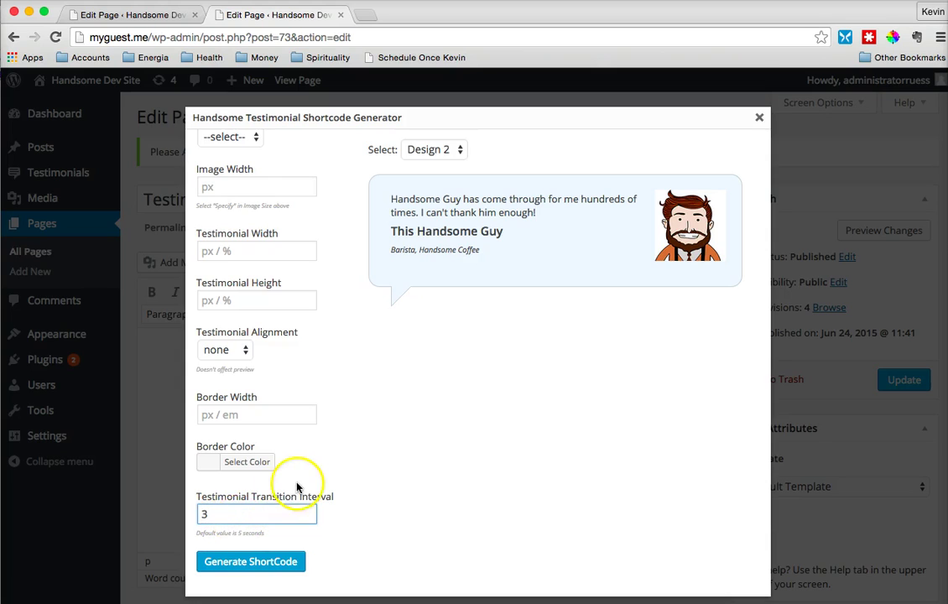
# Collapse the Advanced Options section
pyautogui.scroll(5, 296, 487)
pyautogui.scroll(2, 296, 486)
pyautogui.scroll(3, 296, 487)
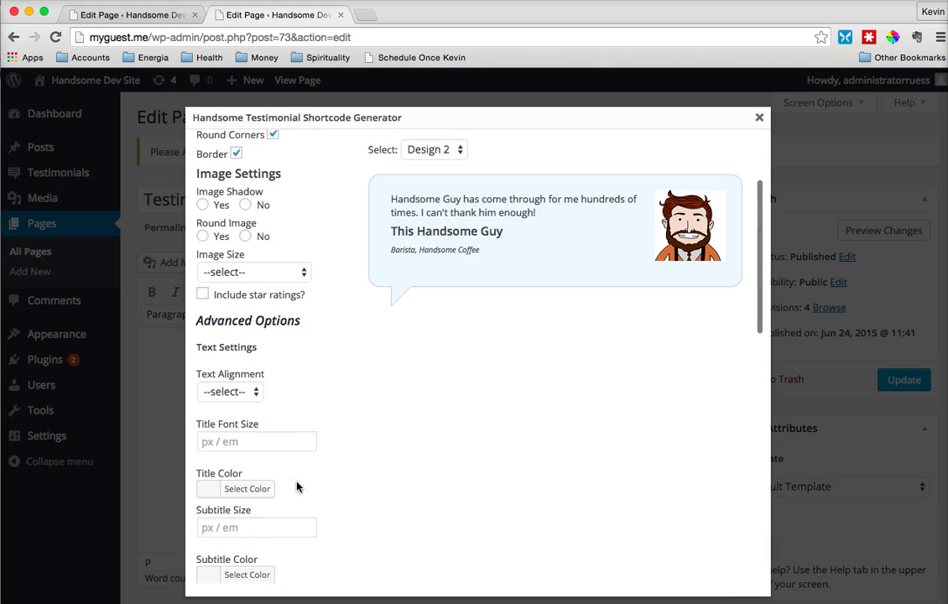
pyautogui.click(275, 321)
pyautogui.click(258, 514)
# Insert the generated shortcode, update the page, and open the live page in a new tab
pyautogui.click(258, 514)
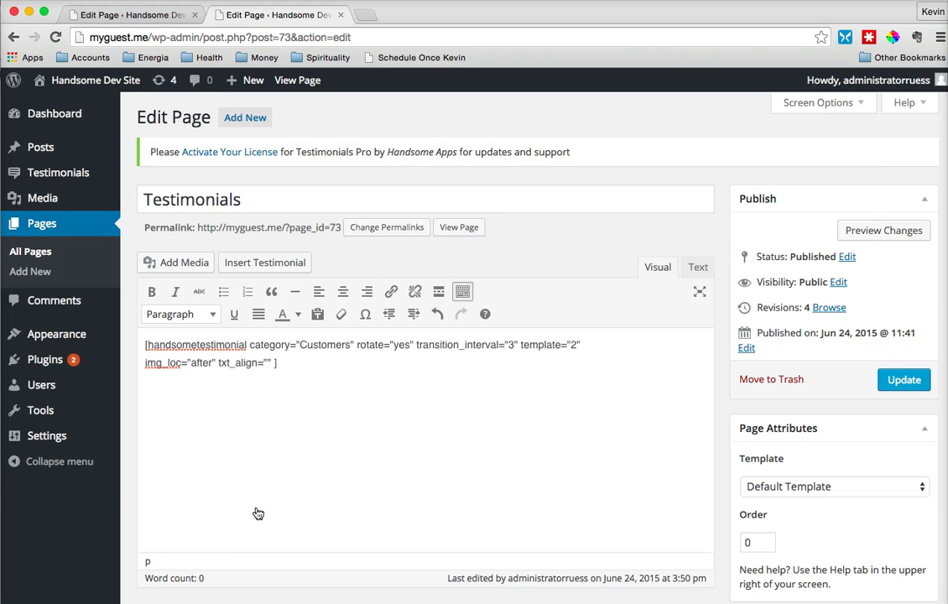
pyautogui.click(525, 443)
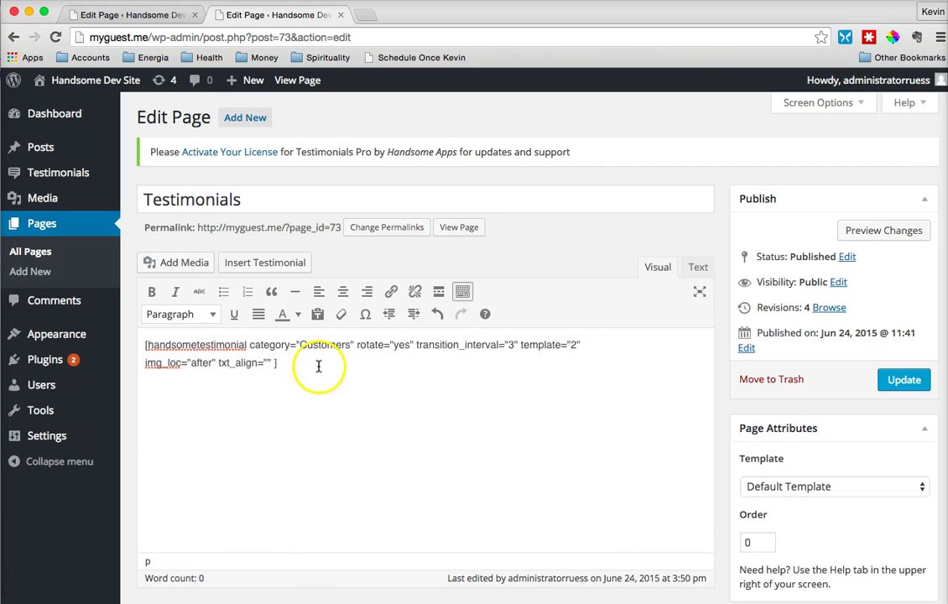
pyautogui.click(900, 382)
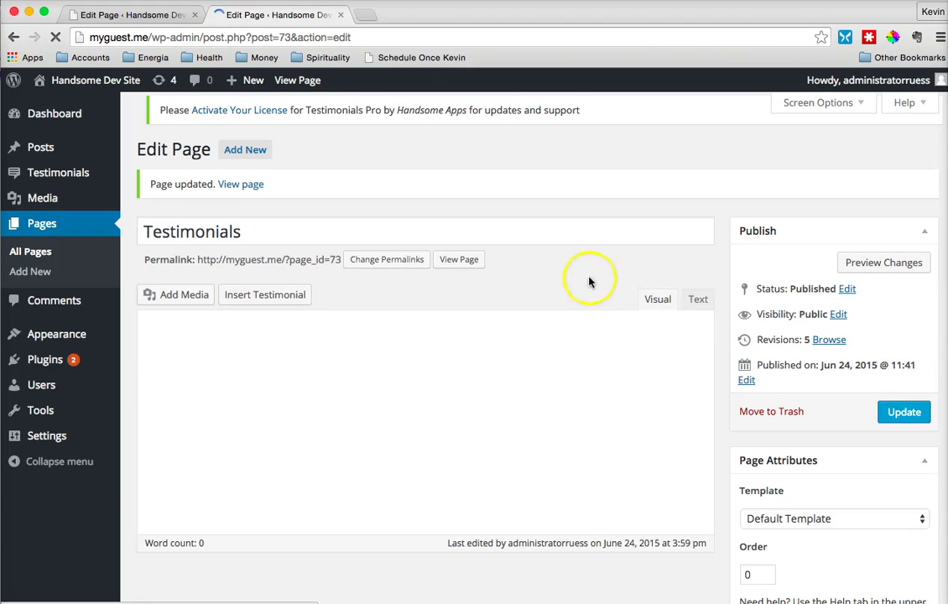
pyautogui.rightClick(464, 268)
pyautogui.click(470, 273)
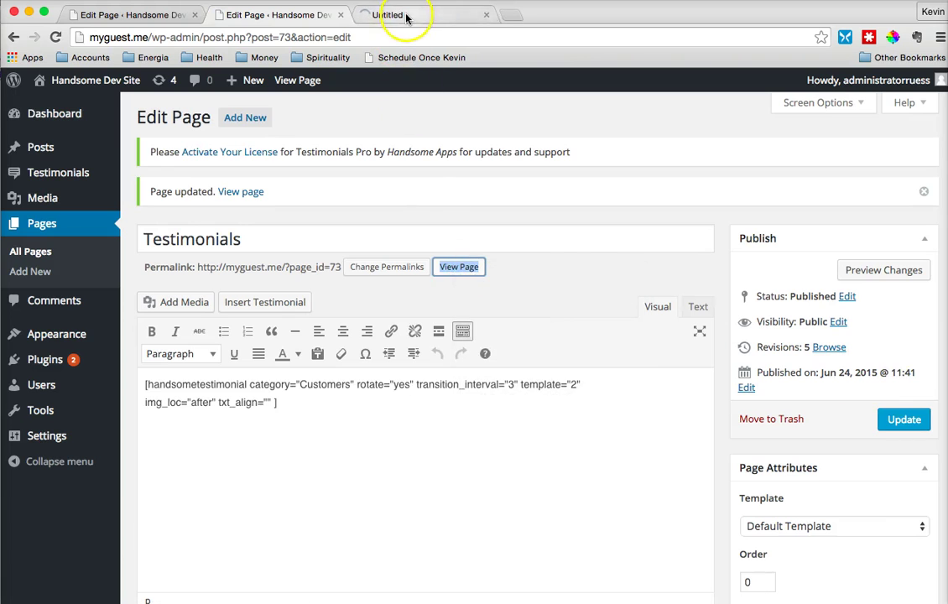
pyautogui.click(403, 15)
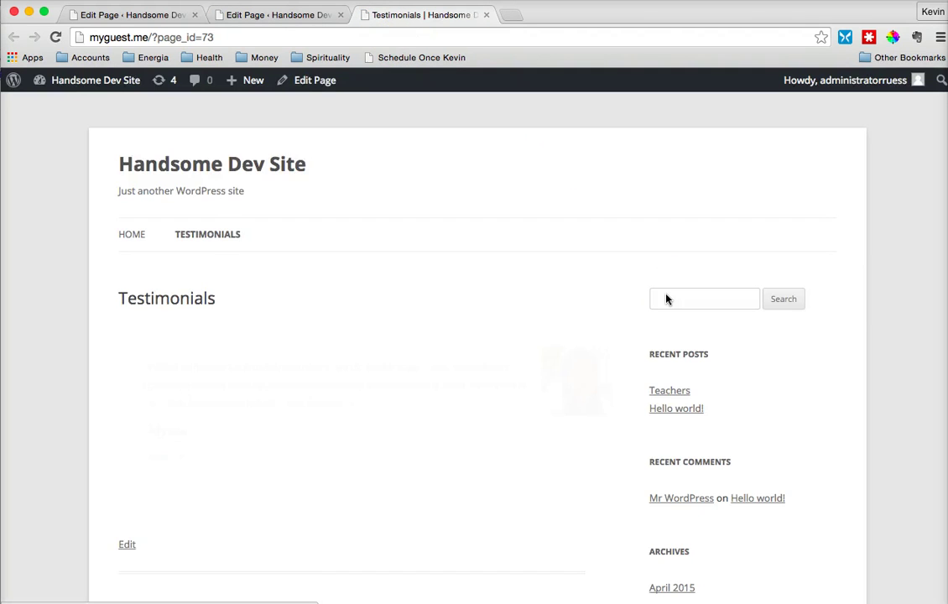
pyautogui.scroll(-1, 542, 354)
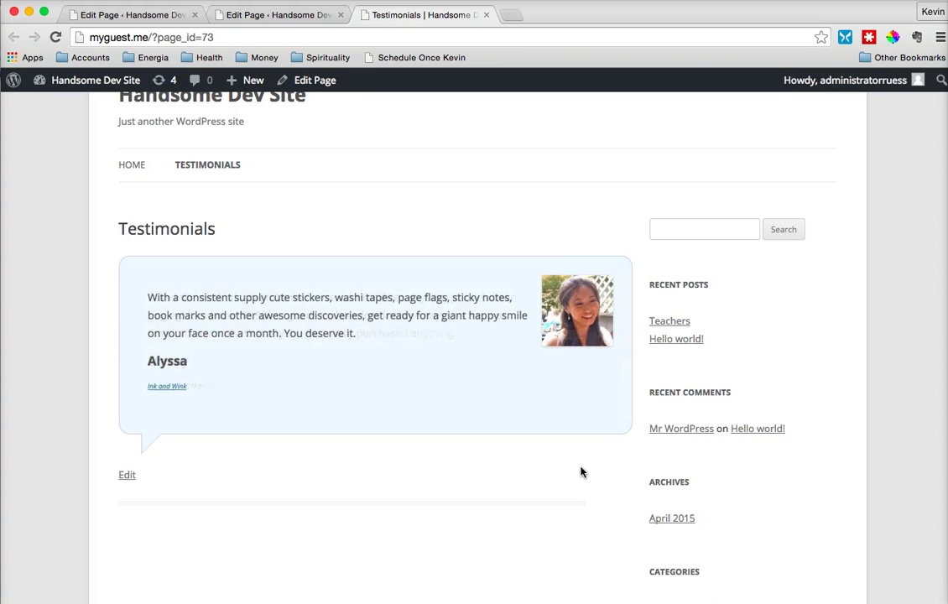
# Edit transition_interval in the shortcode to 6 and update the Testimonials page
pyautogui.click(310, 14)
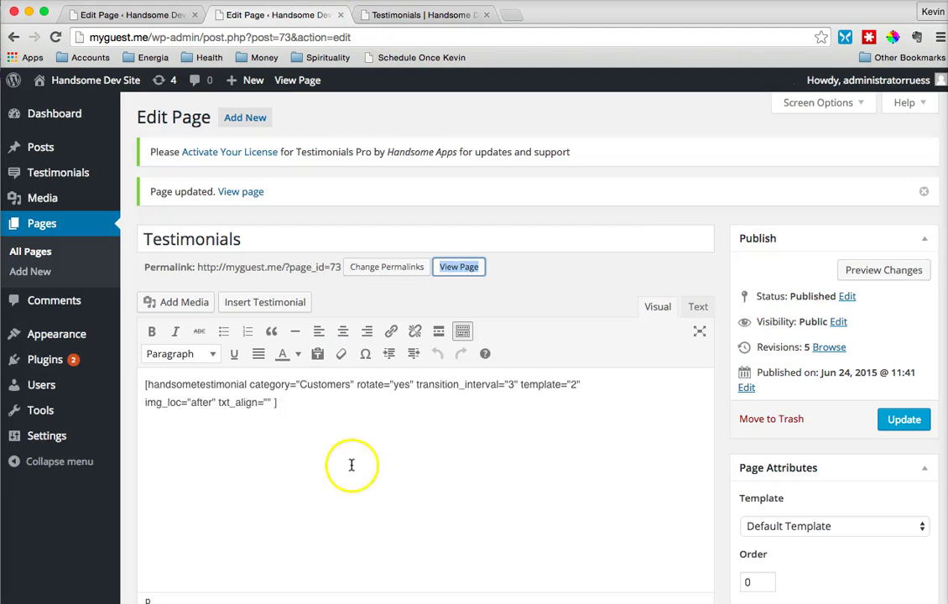
pyautogui.click(514, 383)
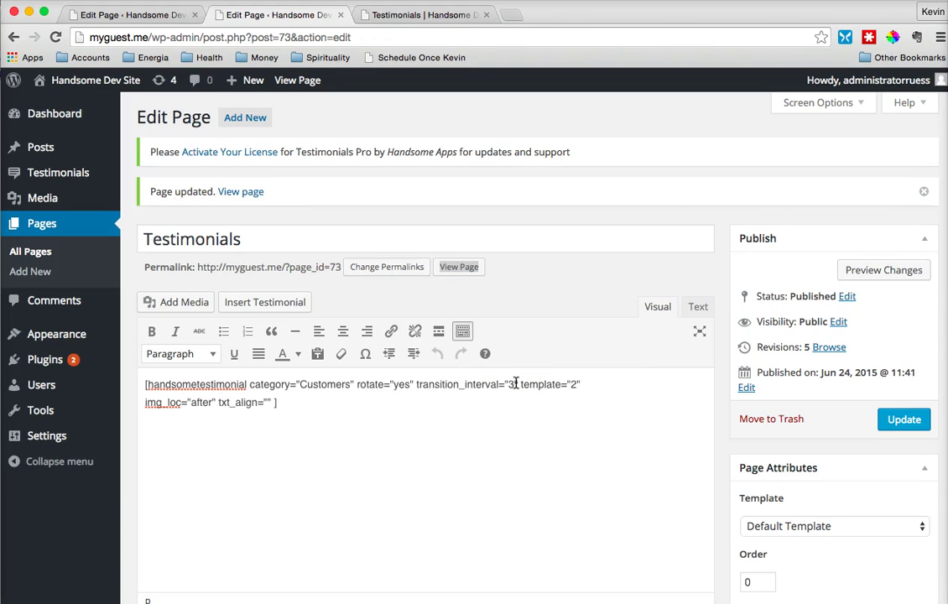
pyautogui.press('BackSpace')
pyautogui.write('6')
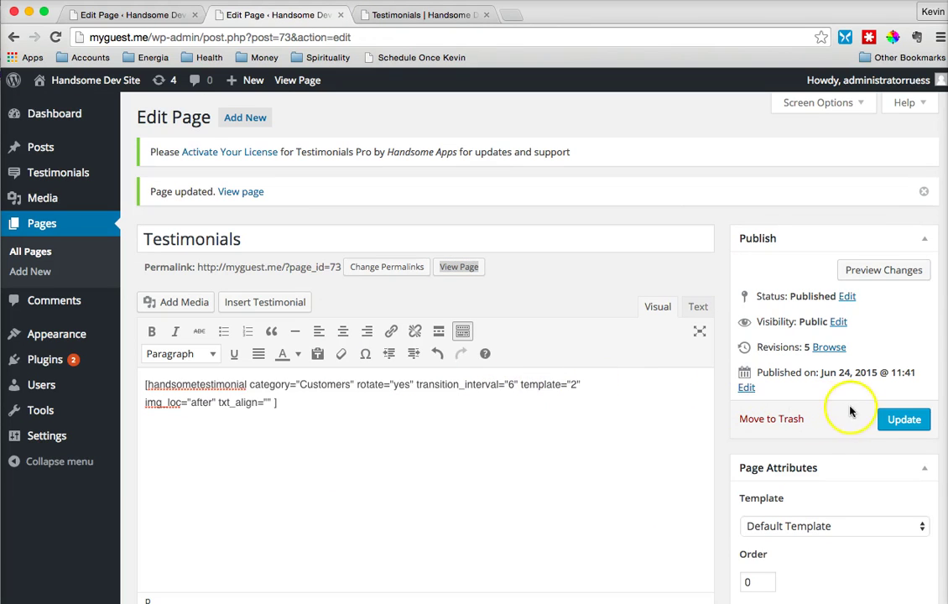
pyautogui.click(901, 418)
# Reload the live Testimonials tab and watch Alyssa and Stacey rotate every six seconds
pyautogui.click(450, 15)
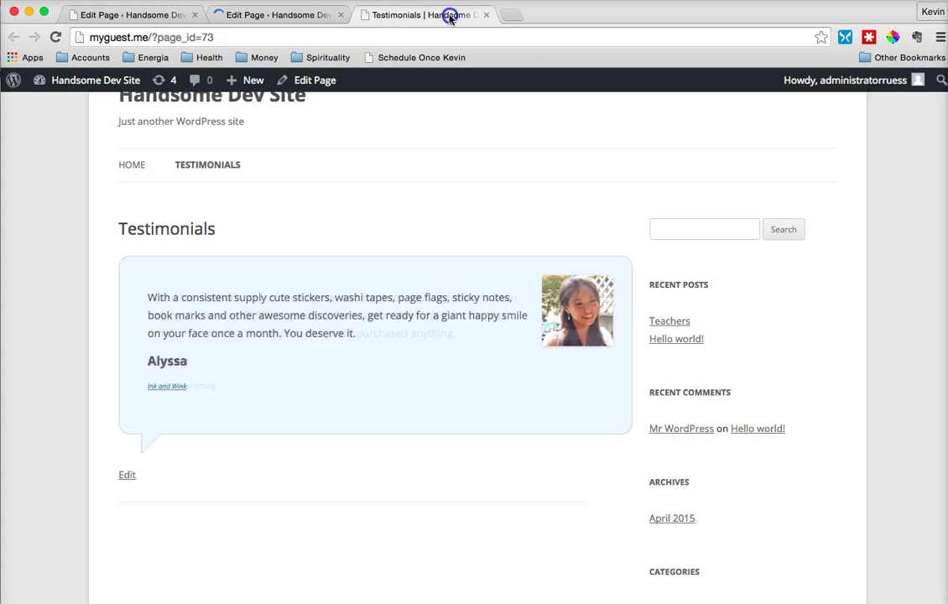
pyautogui.press('super+r')
pyautogui.click(487, 212)
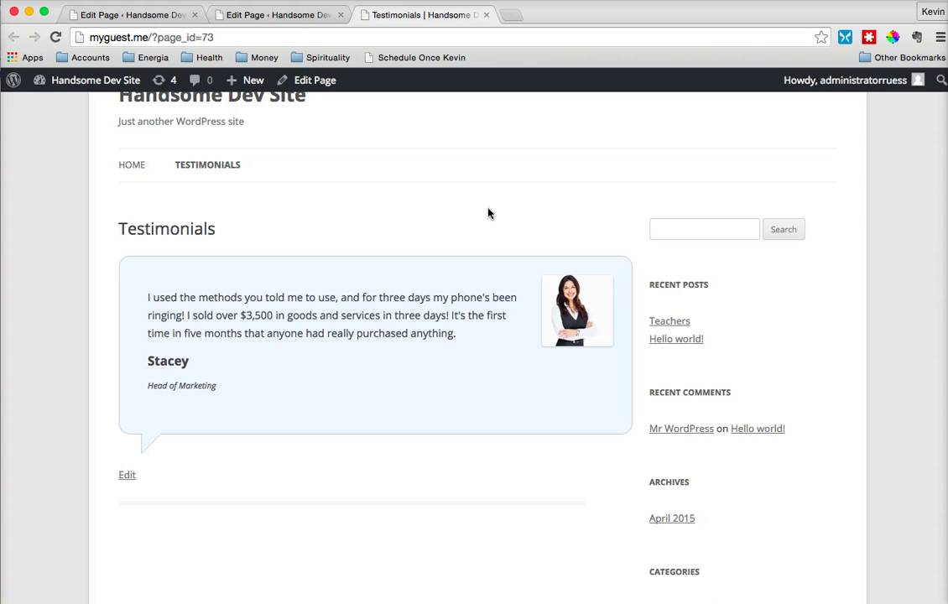
pyautogui.click(422, 287)
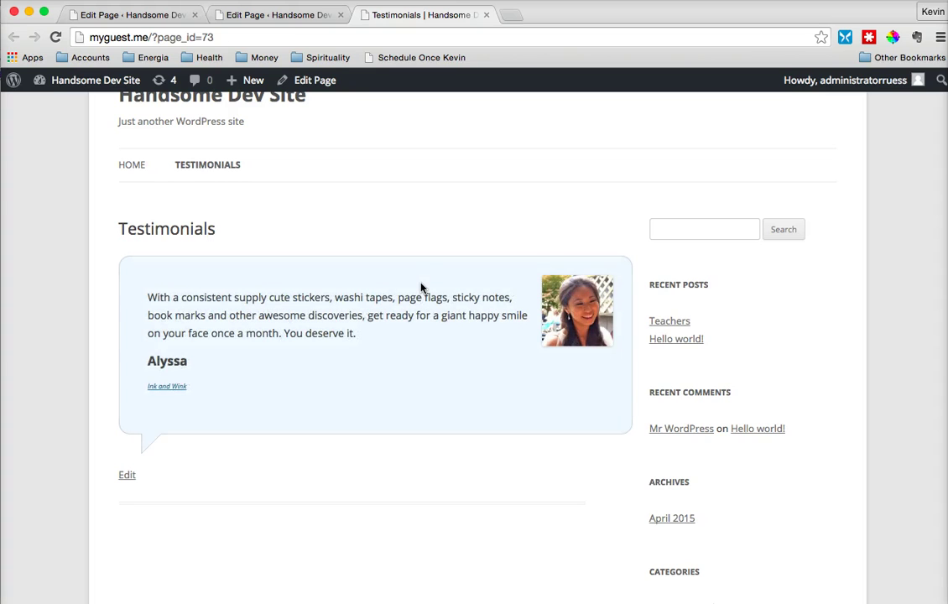
pyautogui.click(422, 287)
pyautogui.click(468, 391)
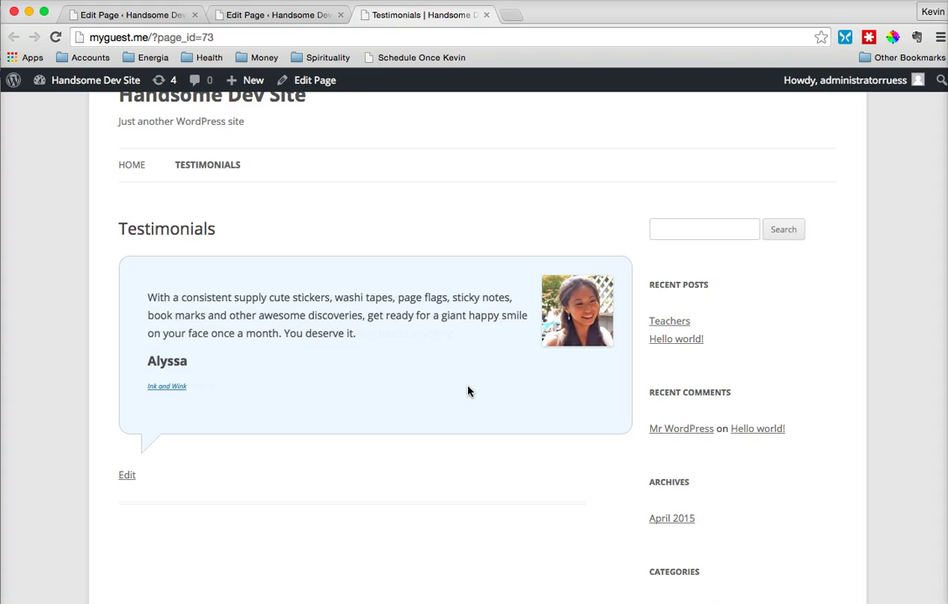